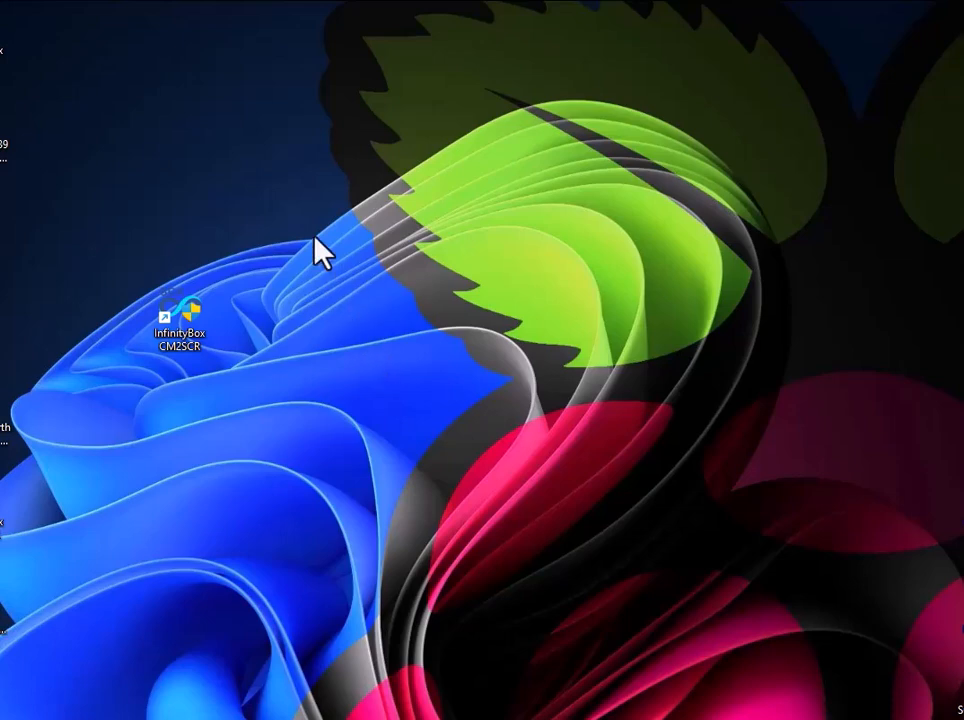
{"action": "right_click", "coordinate": [315, 238]}
{"action": "left_click", "coordinate": [368, 289]}
{"action": "right_click", "coordinate": [370, 283]}
{"action": "left_click", "coordinate": [400, 339]}
{"action": "right_click", "coordinate": [386, 320]}
{"action": "left_click", "coordinate": [412, 368]}
{"action": "left_click_drag", "start_coordinate": [130, 250], "coordinate": [182, 393]}
{"action": "left_click_drag", "start_coordinate": [92, 231], "coordinate": [262, 401]}
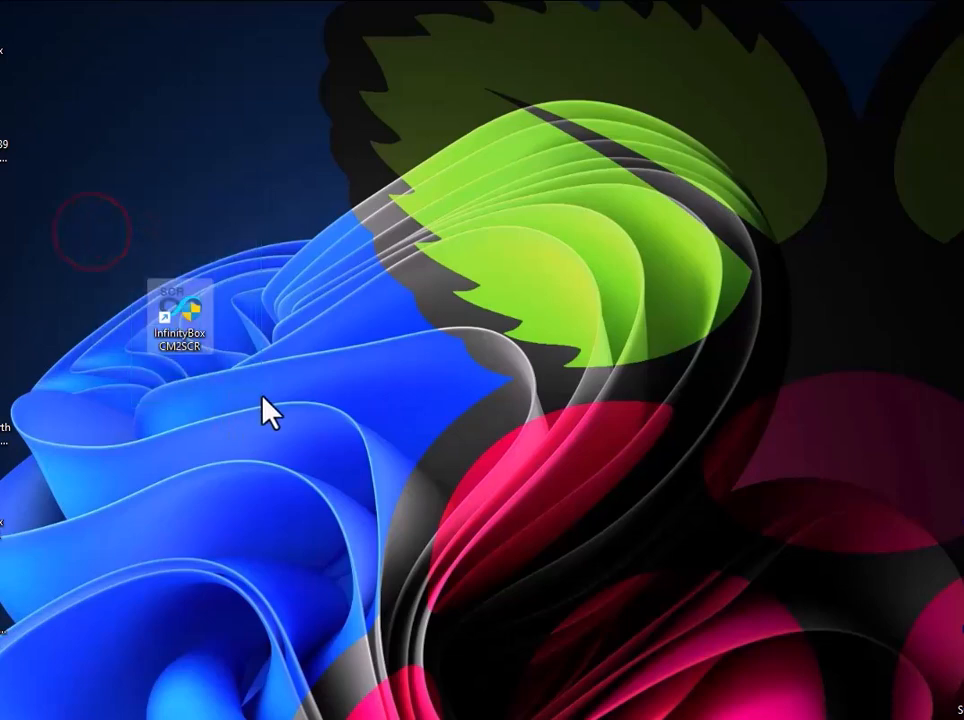
Launch InfinityBox CM2SCR from the desktop and move its window to the middle of the screen
{"action": "double_click", "coordinate": [181, 326]}
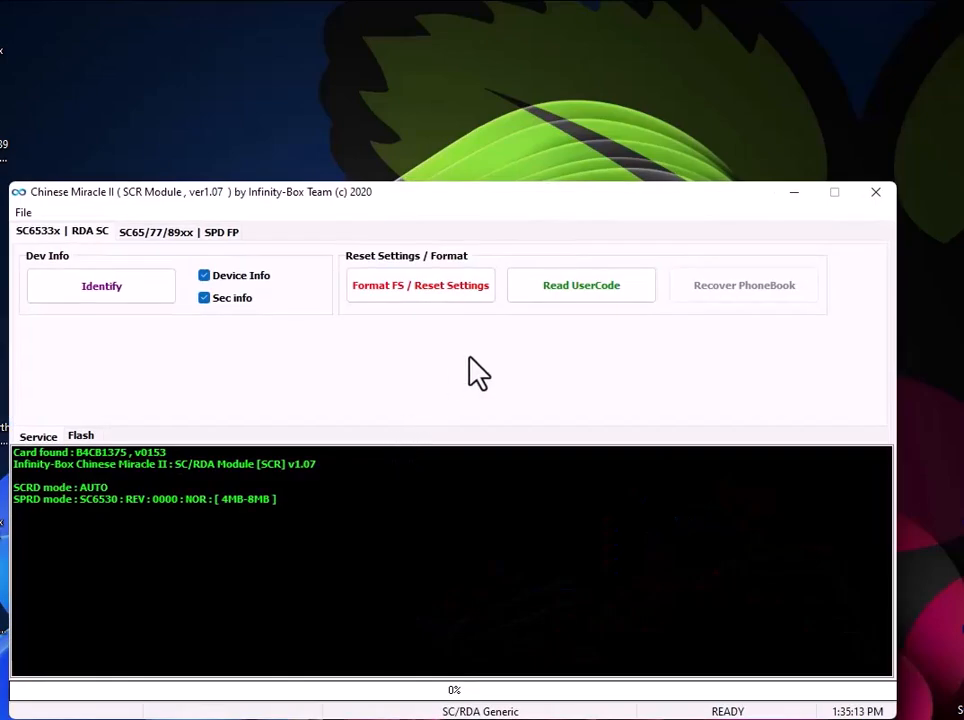
{"action": "left_click_drag", "start_coordinate": [495, 200], "coordinate": [516, 73]}
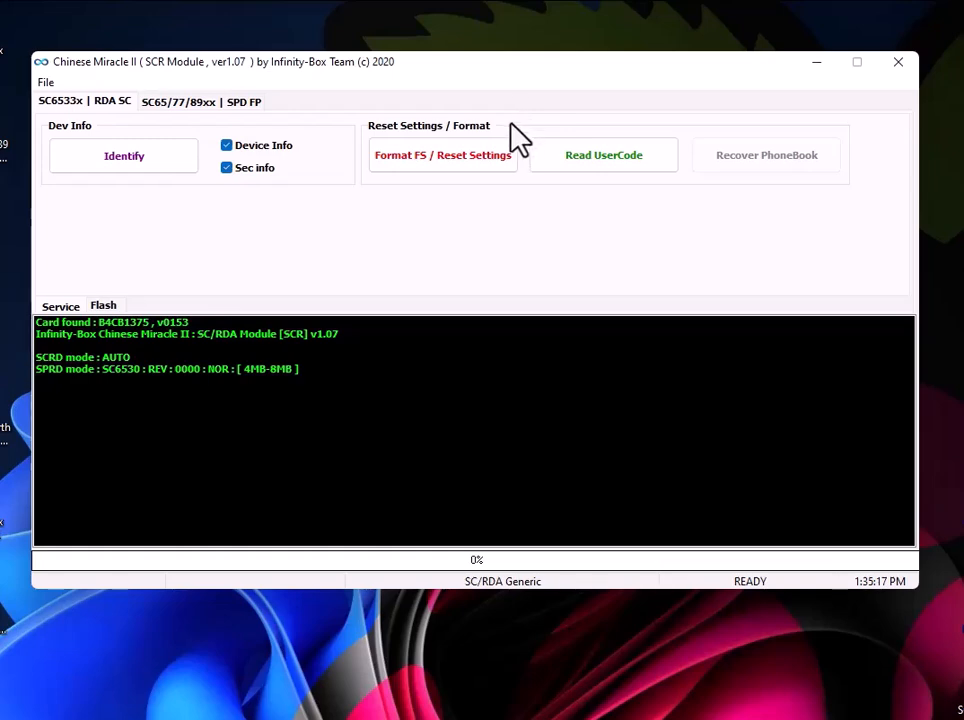
{"action": "left_click_drag", "start_coordinate": [525, 68], "coordinate": [541, 160]}
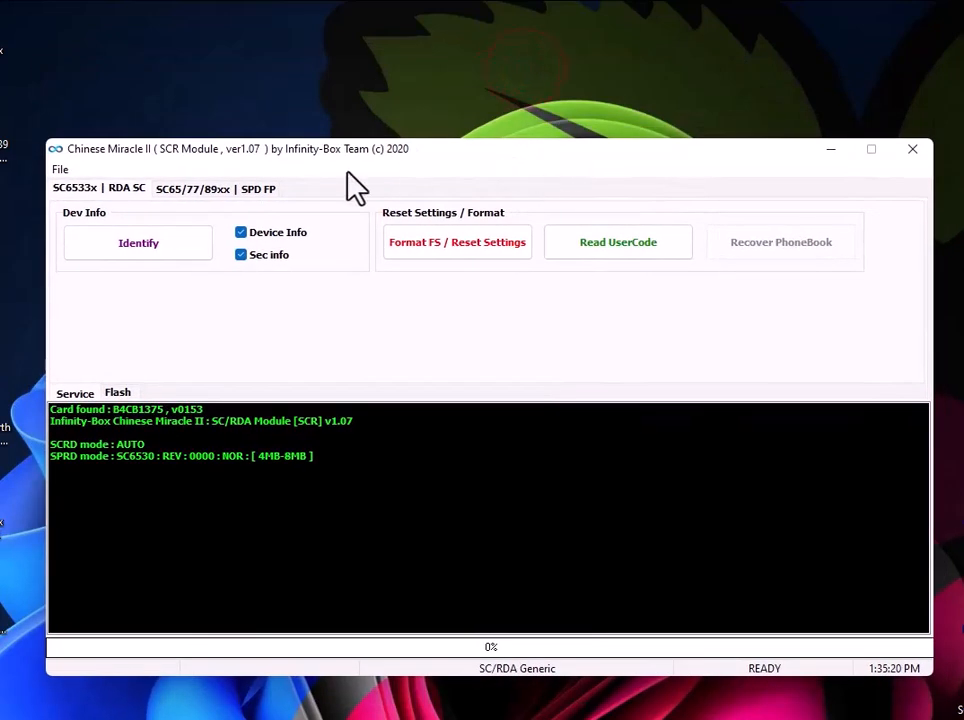
In the SC65/77/89xx | SPD FP section, set the CPU to SC6531 : REV : E001 : NOR : [ 4MB-8MB ] and identify the connected phone
{"action": "left_click", "coordinate": [206, 190]}
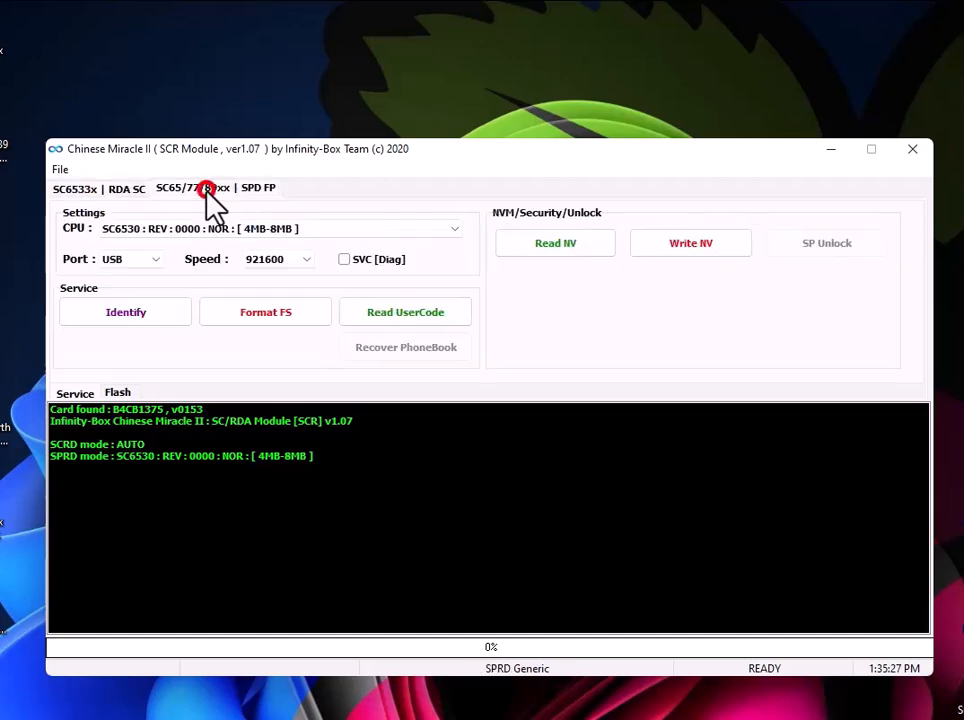
{"action": "left_click", "coordinate": [289, 228]}
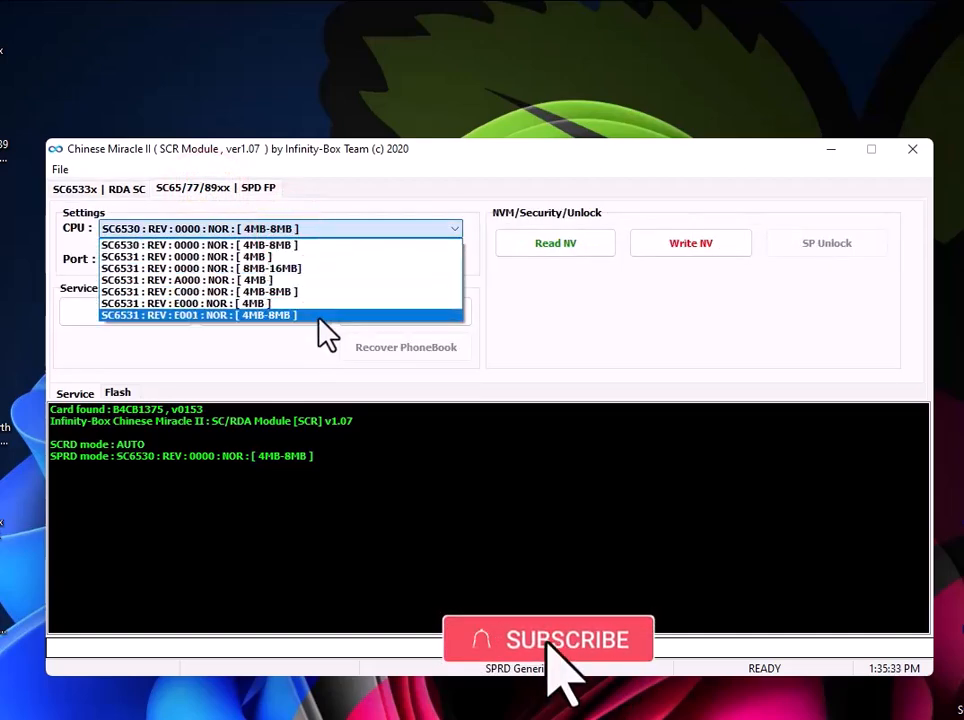
{"action": "left_click", "coordinate": [276, 316]}
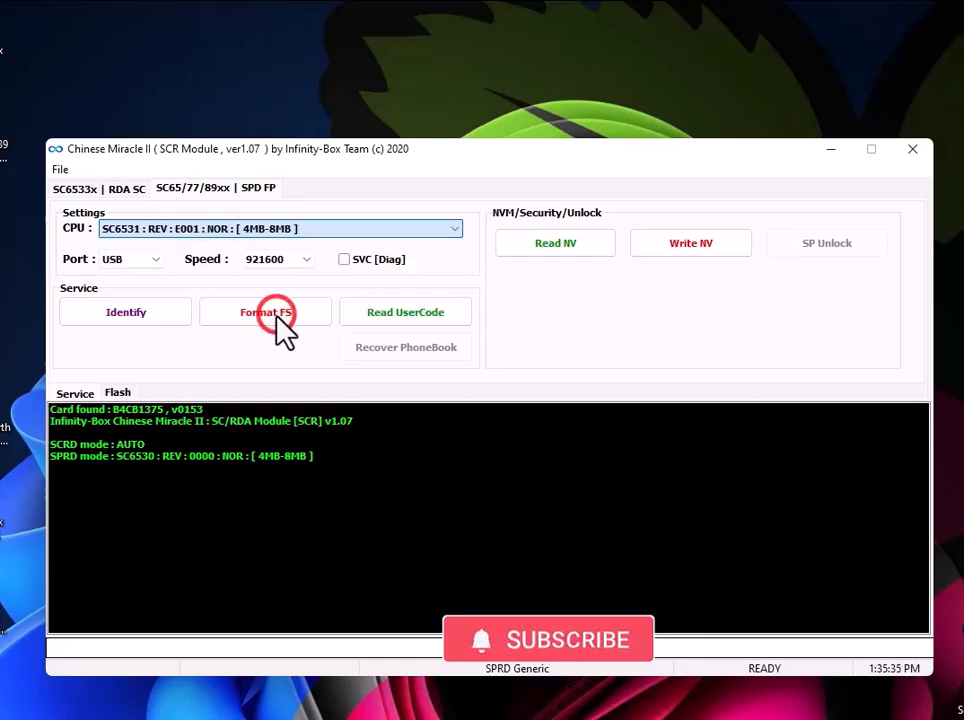
{"action": "left_click", "coordinate": [255, 318]}
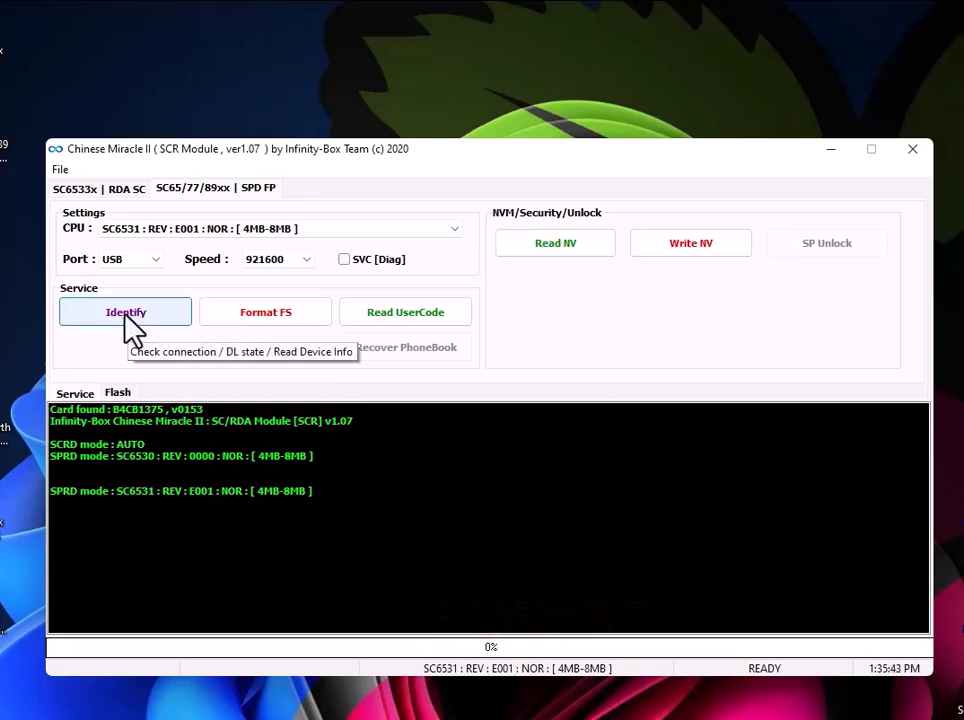
{"action": "left_click", "coordinate": [125, 320]}
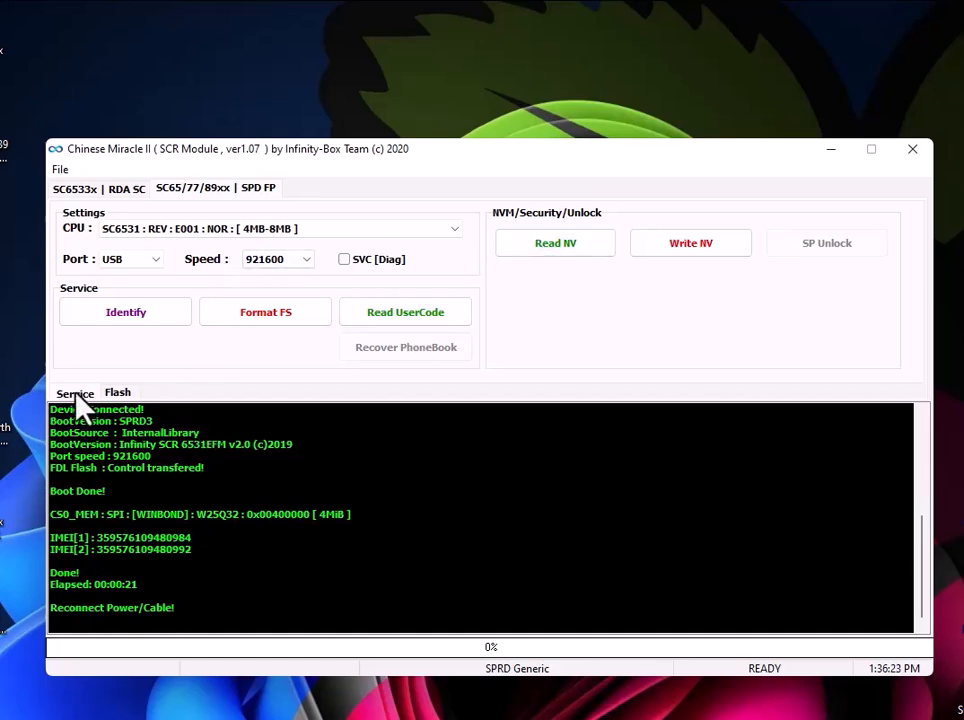
Read the phone's flash memory and save the dump on the Desktop as FLASH_DUMP
{"action": "left_click", "coordinate": [120, 397]}
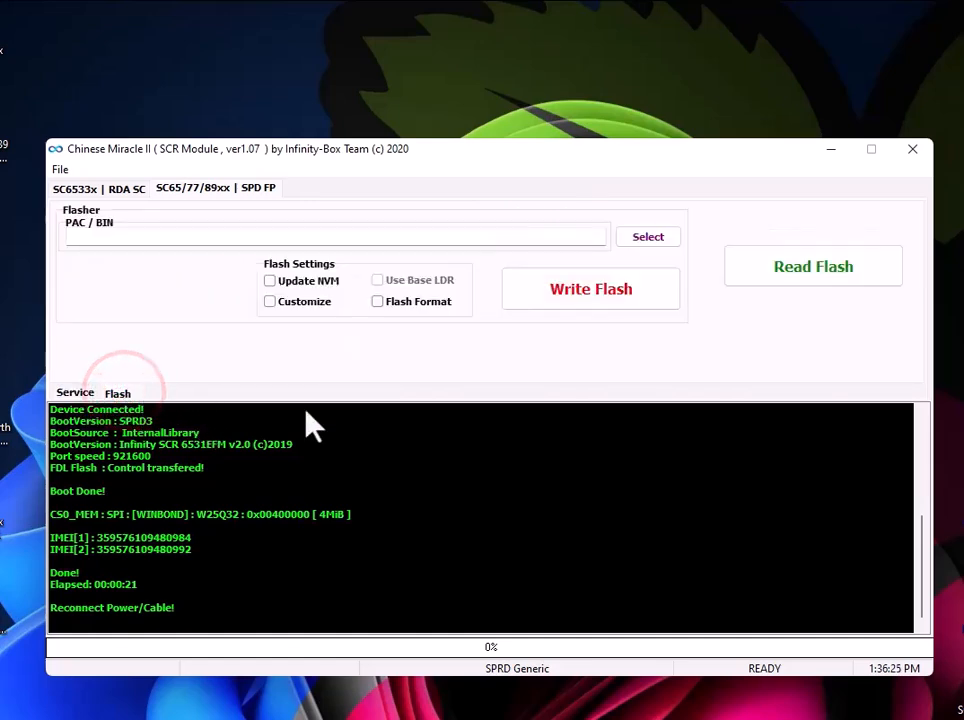
{"action": "left_click", "coordinate": [817, 275]}
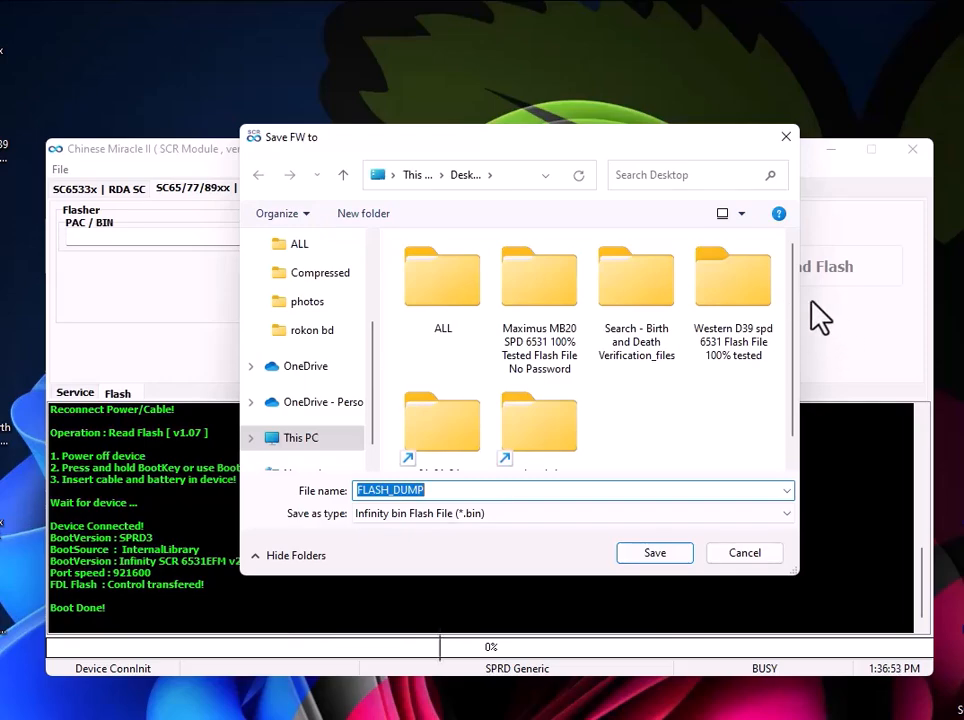
{"action": "scroll", "coordinate": [324, 318], "scroll_direction": "up", "scroll_amount": 4}
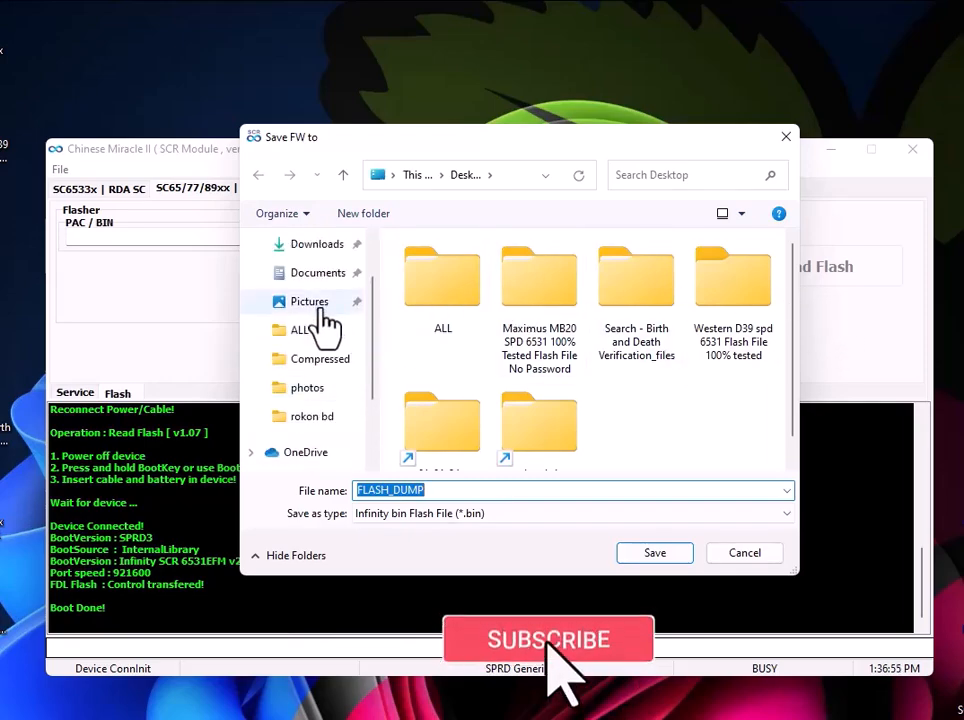
{"action": "left_click", "coordinate": [318, 285]}
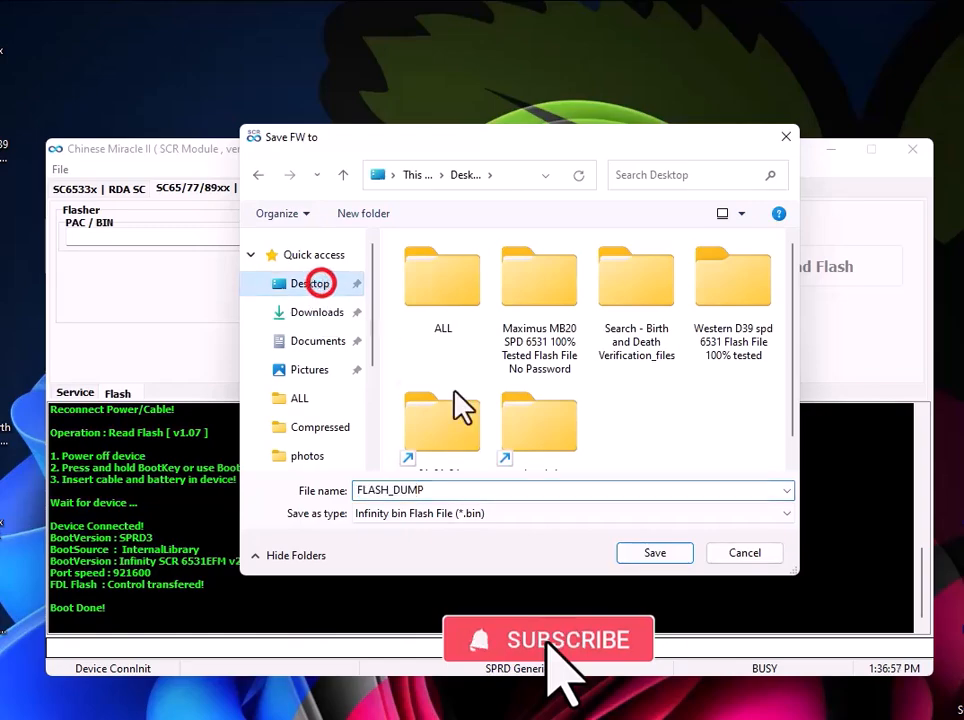
{"action": "left_click", "coordinate": [658, 553]}
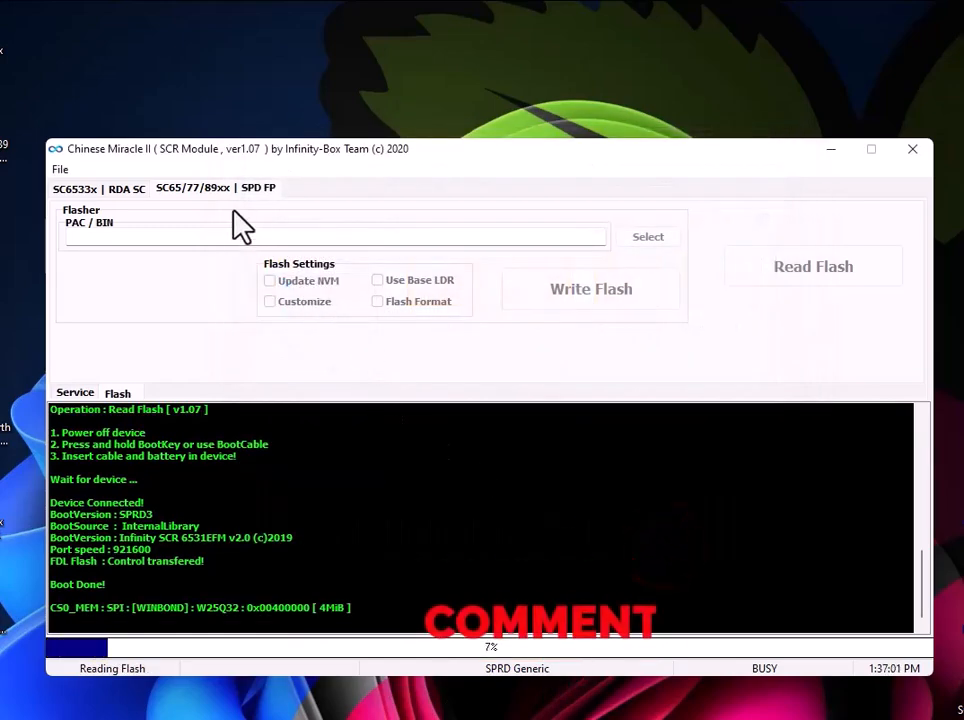
{"action": "left_click_drag", "start_coordinate": [99, 28], "coordinate": [30, 100]}
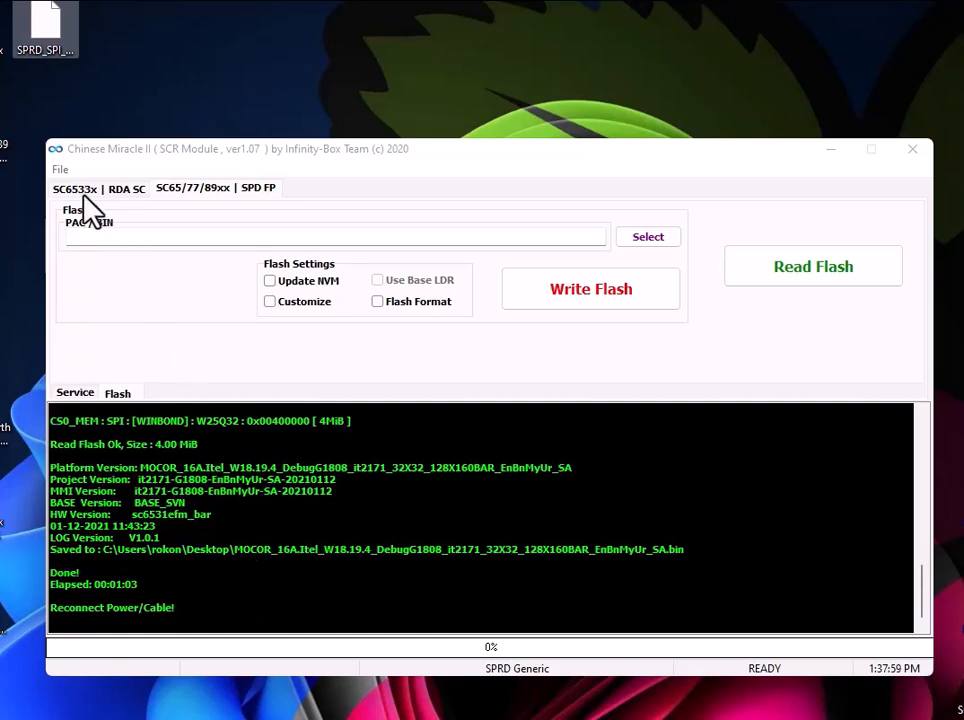
{"action": "left_click", "coordinate": [225, 184]}
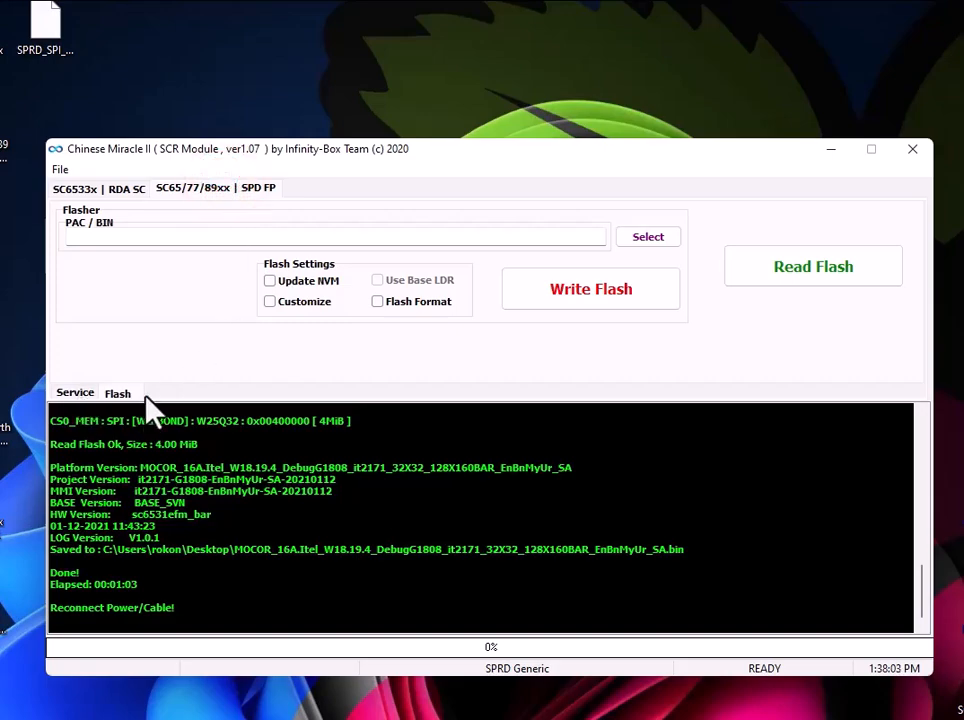
{"action": "left_click", "coordinate": [80, 393]}
{"action": "left_click", "coordinate": [116, 395]}
{"action": "left_click_drag", "start_coordinate": [125, 24], "coordinate": [40, 80]}
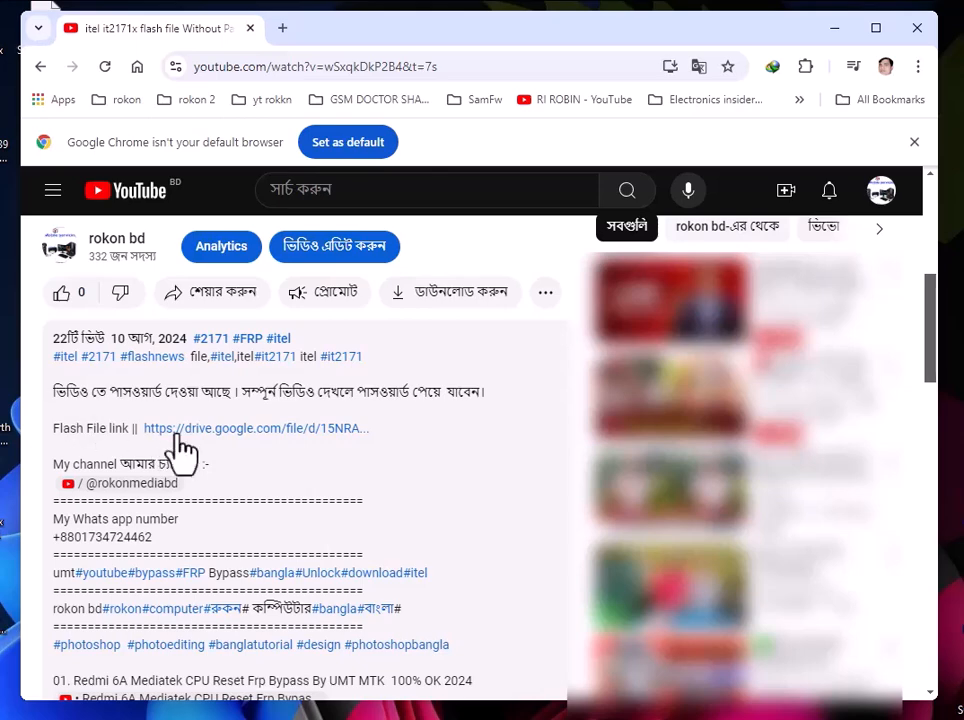
Open the Google Drive flash file link in the video description, and locate the SC6531_SPI_WINBOND_W25Q_4MiB archive on the desktop
{"action": "left_click", "coordinate": [269, 428]}
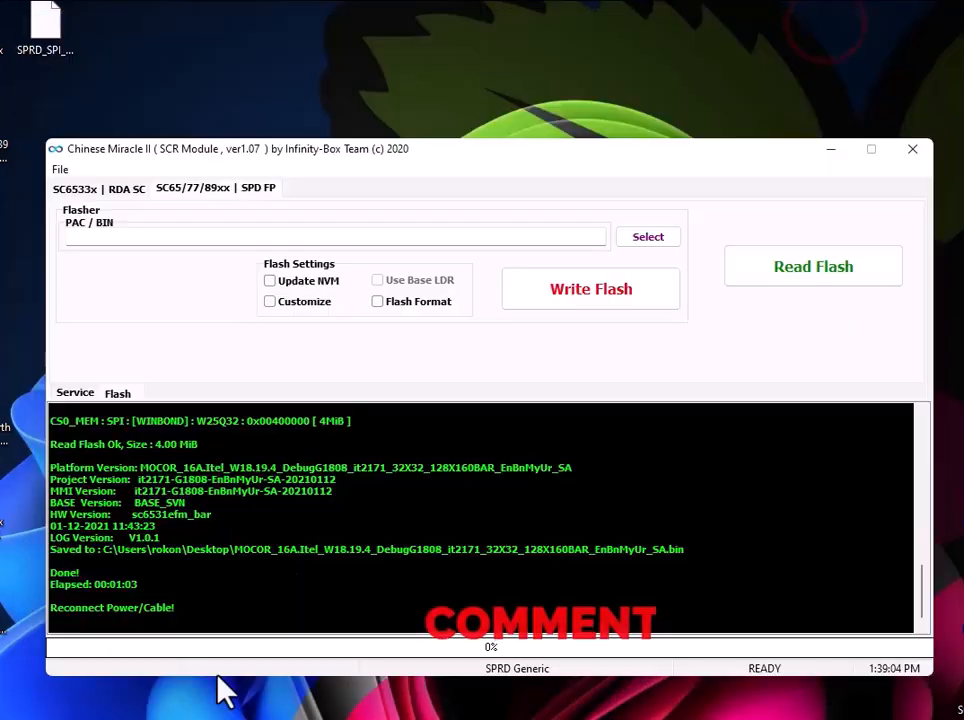
{"action": "left_click", "coordinate": [830, 150]}
{"action": "left_click_drag", "start_coordinate": [256, 407], "coordinate": [469, 580]}
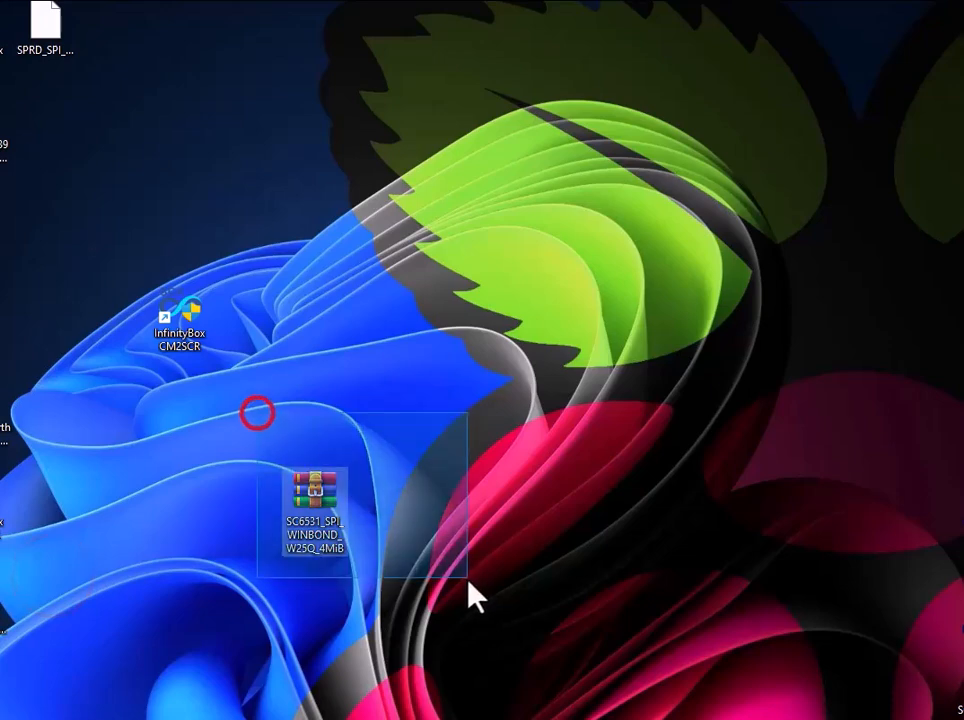
{"action": "left_click_drag", "start_coordinate": [234, 437], "coordinate": [519, 633]}
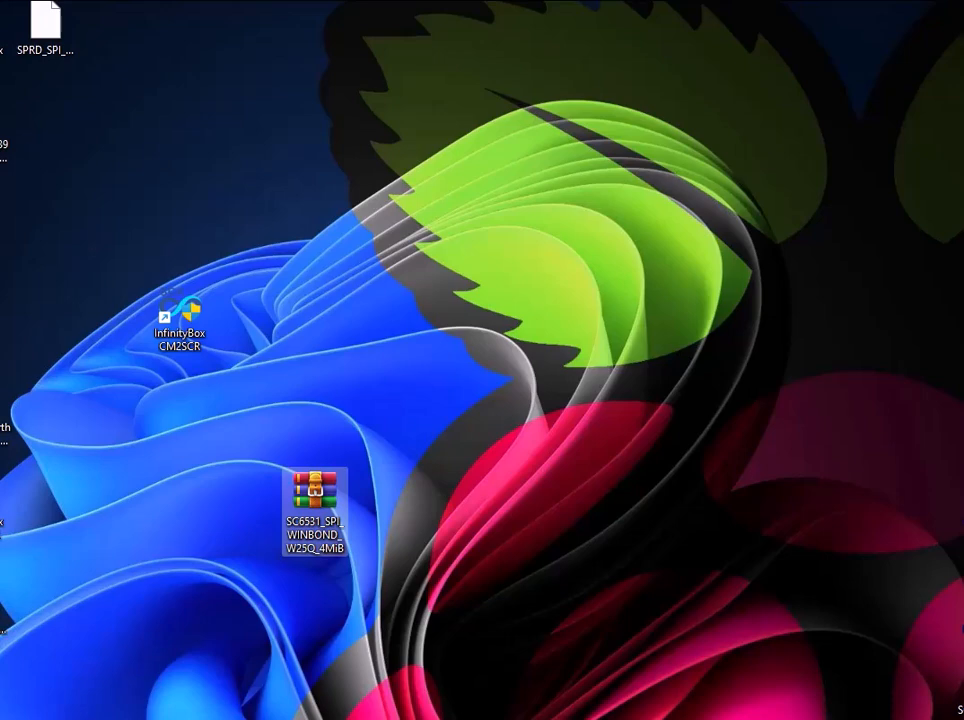
{"action": "left_click_drag", "start_coordinate": [212, 350], "coordinate": [263, 419]}
Bring the winrar-x64-701 installer onto the desktop to inspect it, and move it and the SC6531 archive out of the way
{"action": "left_click_drag", "start_coordinate": [108, 715], "coordinate": [145, 456]}
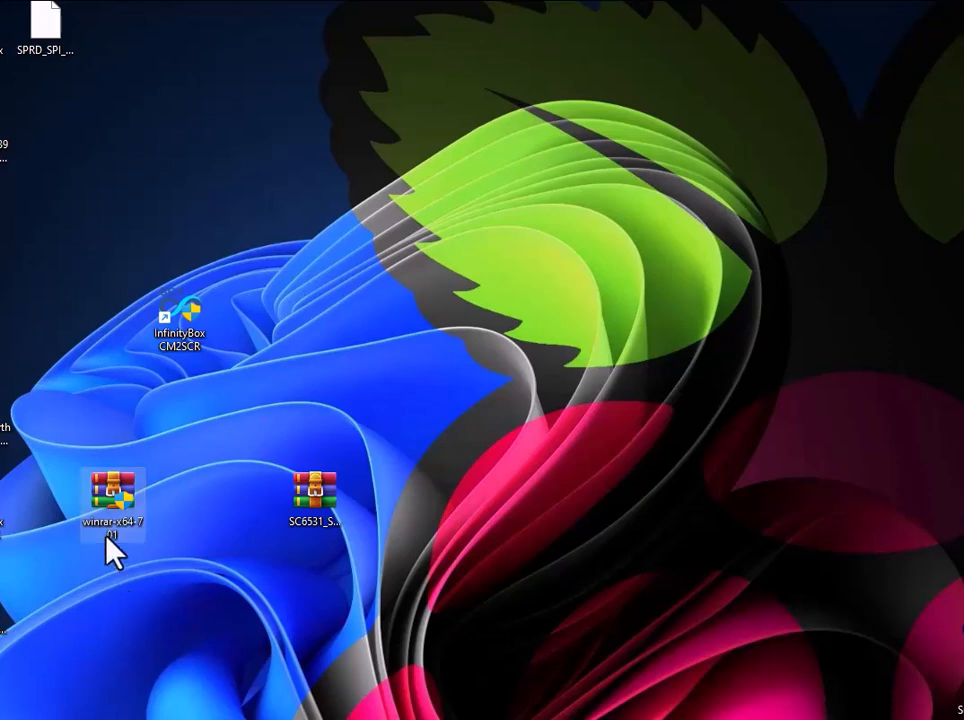
{"action": "left_click", "coordinate": [47, 445]}
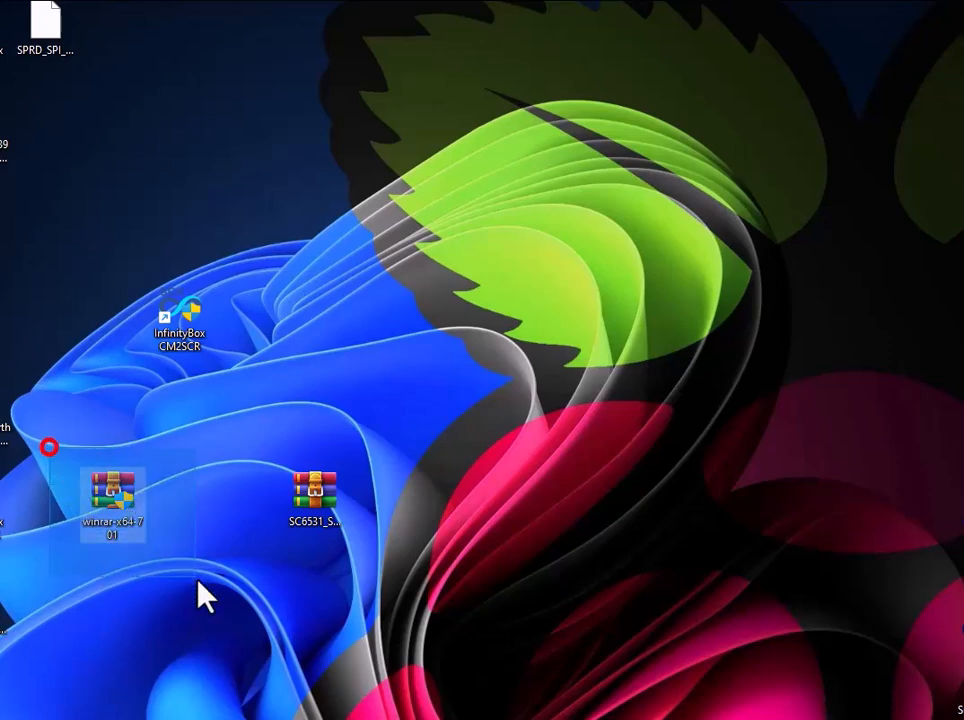
{"action": "left_click", "coordinate": [110, 505]}
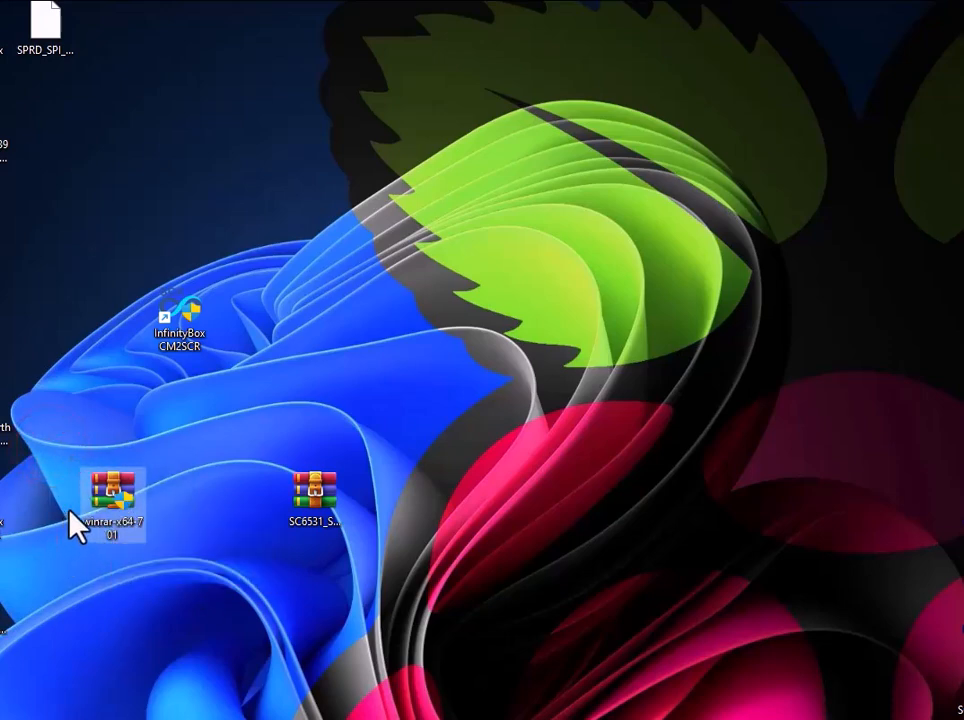
{"action": "mouse_move", "coordinate": [112, 533]}
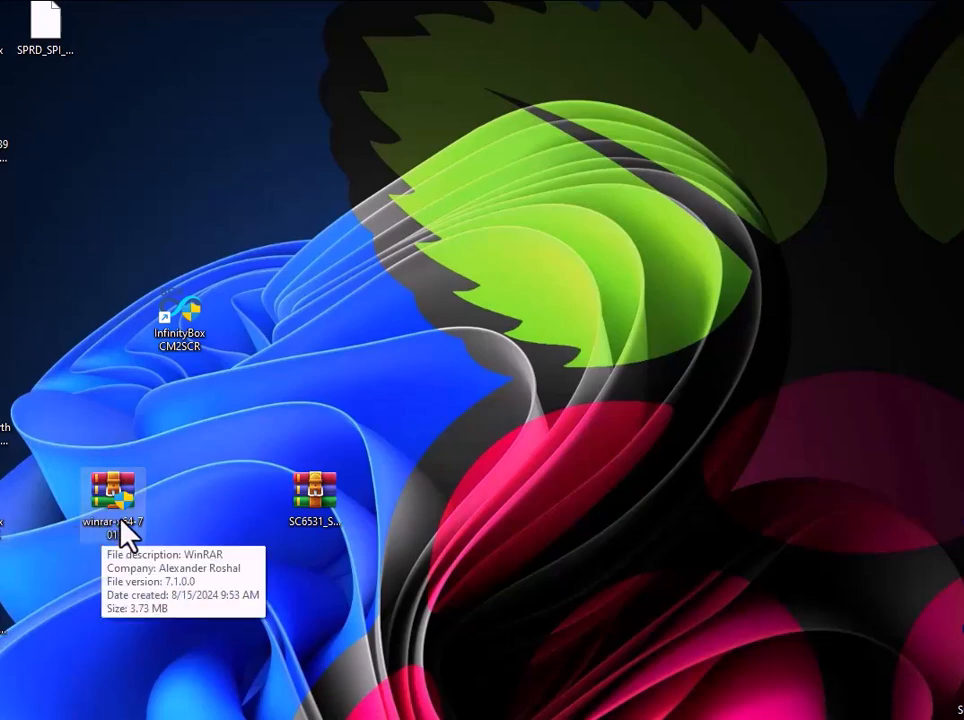
{"action": "left_click_drag", "start_coordinate": [322, 476], "coordinate": [120, 715]}
{"action": "left_click_drag", "start_coordinate": [117, 493], "coordinate": [66, 715]}
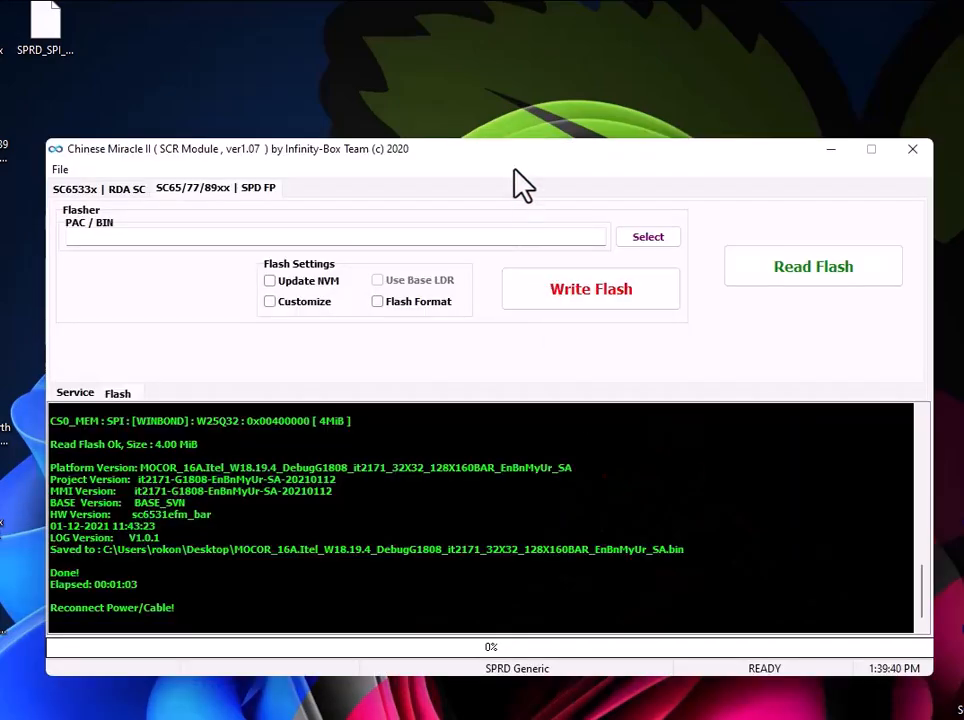
Load SPRD_SPI_WINBOND_W25Q_4MiB.bin from the Desktop as the PAC / BIN flash file for the SPD FP section
{"action": "left_click_drag", "start_coordinate": [515, 170], "coordinate": [497, 110]}
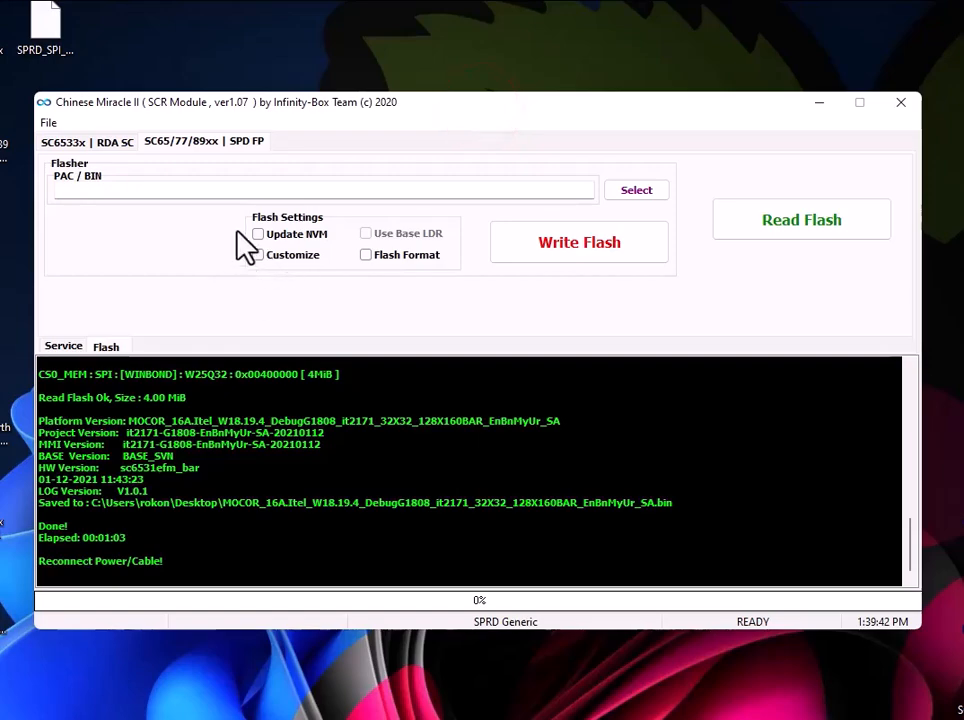
{"action": "left_click", "coordinate": [205, 142]}
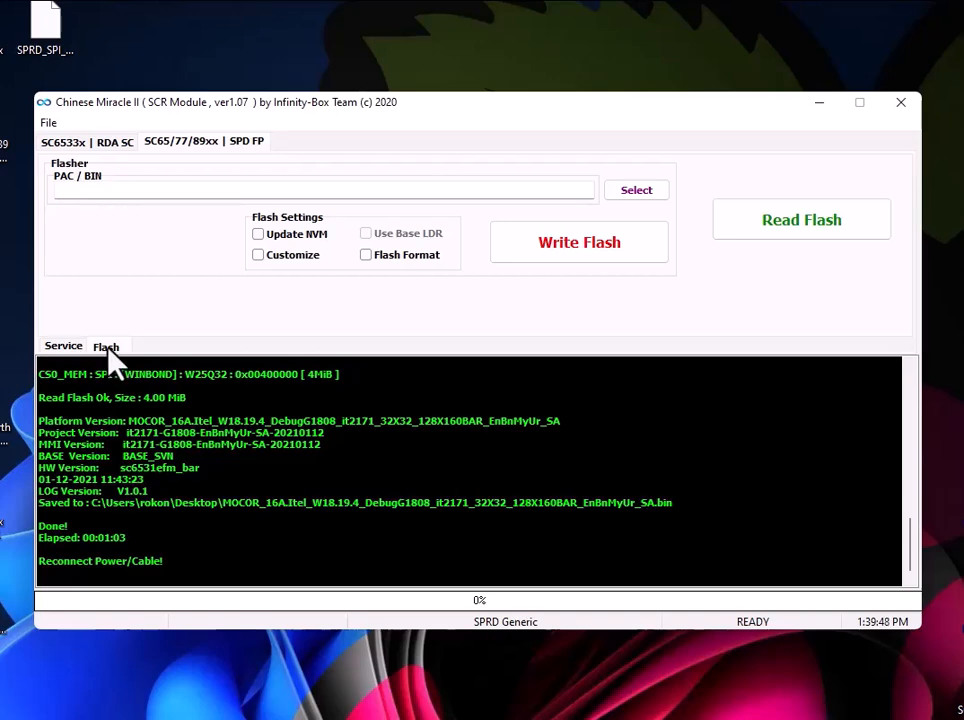
{"action": "left_click", "coordinate": [640, 190]}
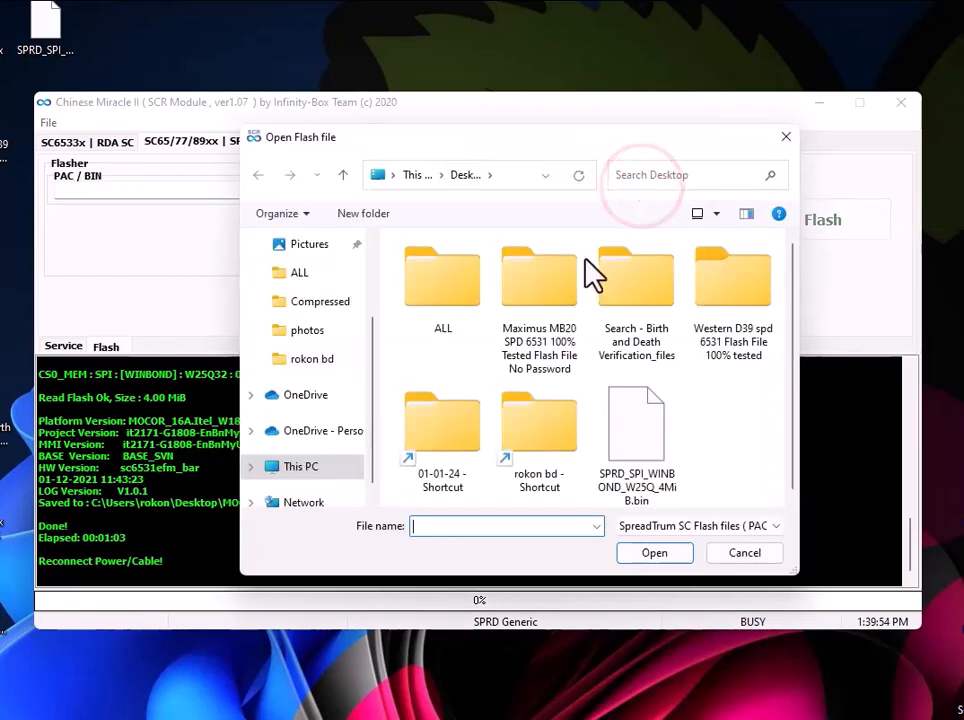
{"action": "left_click", "coordinate": [633, 432]}
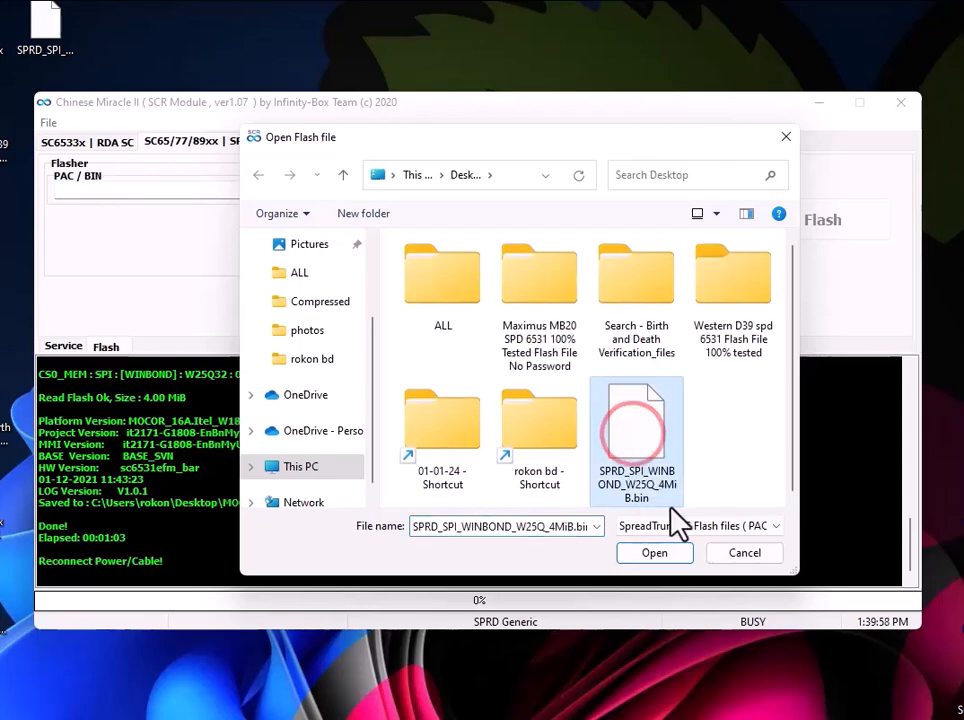
{"action": "left_click", "coordinate": [655, 556]}
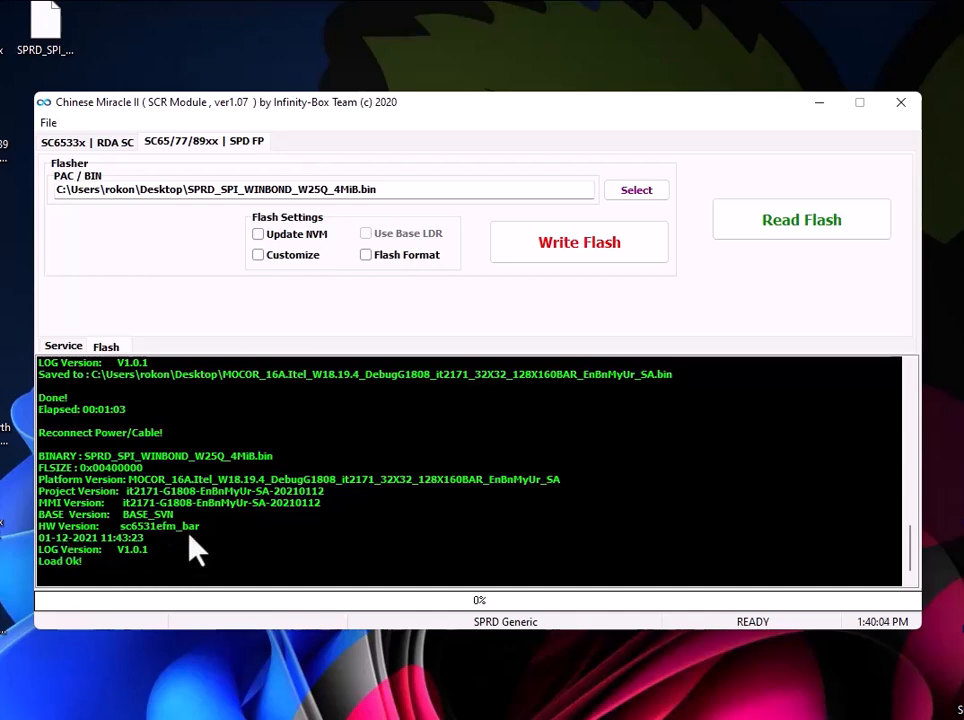
Write the loaded flash file to the phone, agree to clean the file system first, and highlight the end of the log
{"action": "left_click", "coordinate": [578, 242]}
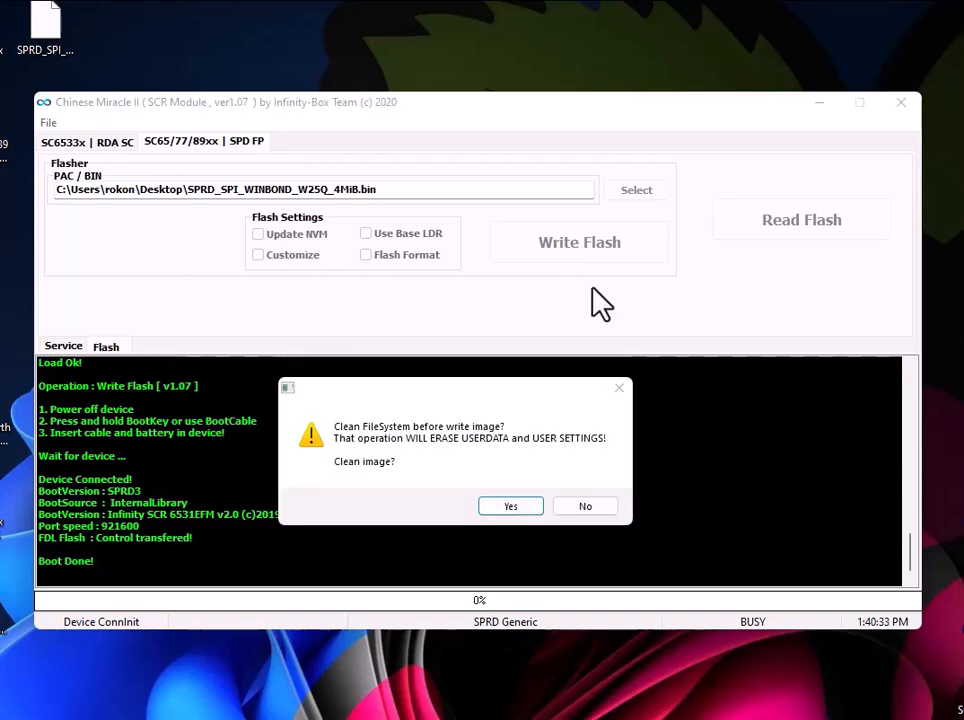
{"action": "left_click", "coordinate": [503, 507]}
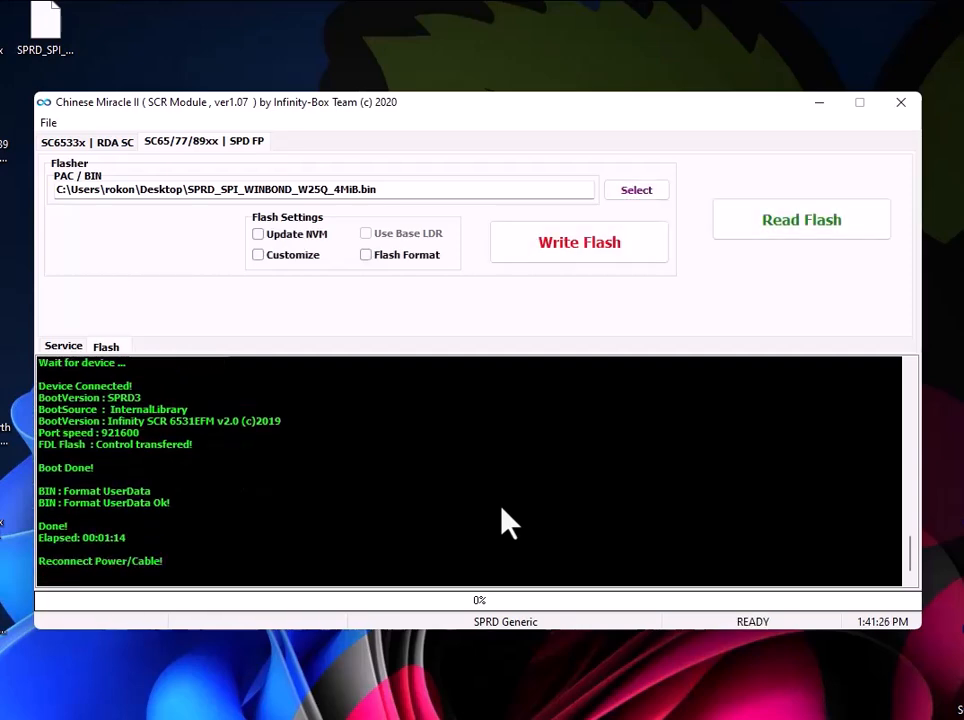
{"action": "left_click_drag", "start_coordinate": [198, 478], "coordinate": [97, 592]}
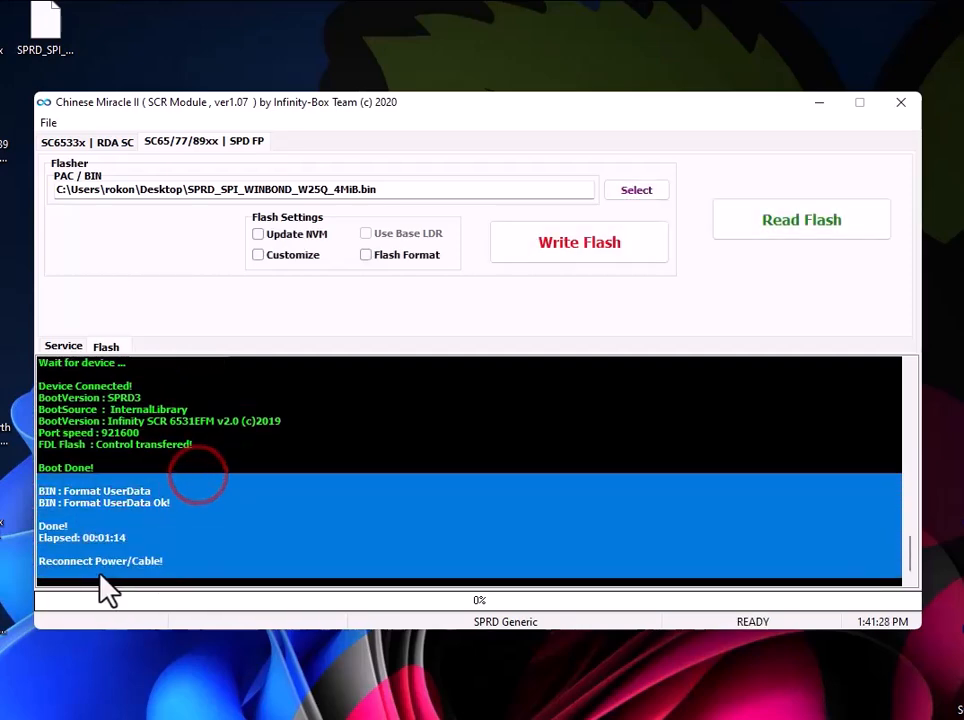